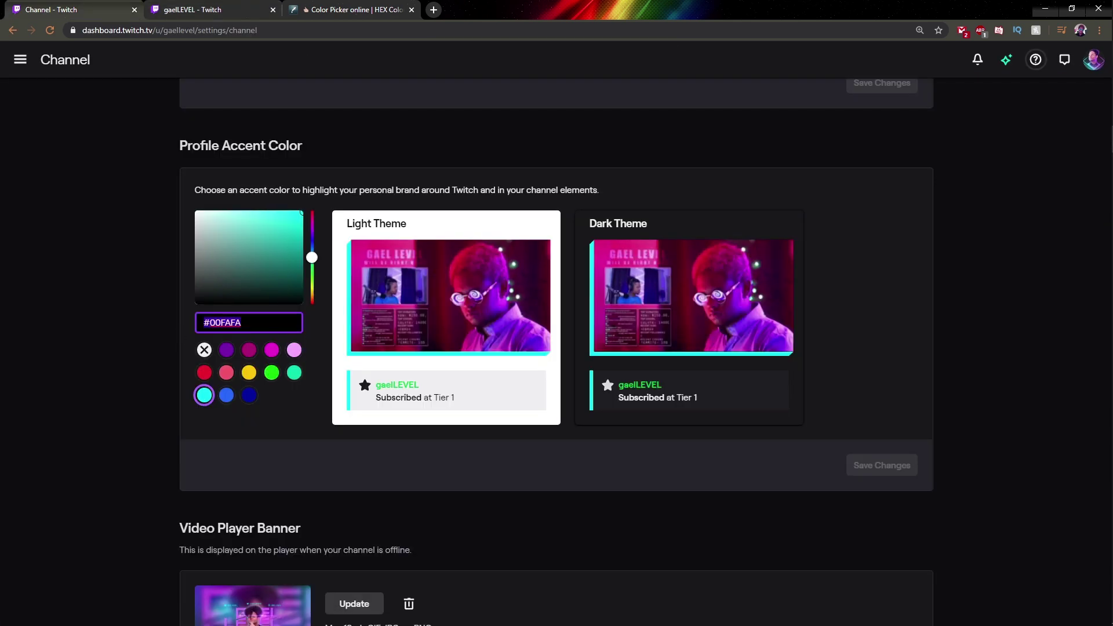
# Step: Deselect the cyan #00FAFA accent hex value on the channel settings
pyautogui.press('End')
# Step: Close the settings tab and reach Creator Dashboard > Preferences > Channel via the avatar menu
pyautogui.click(134, 9)
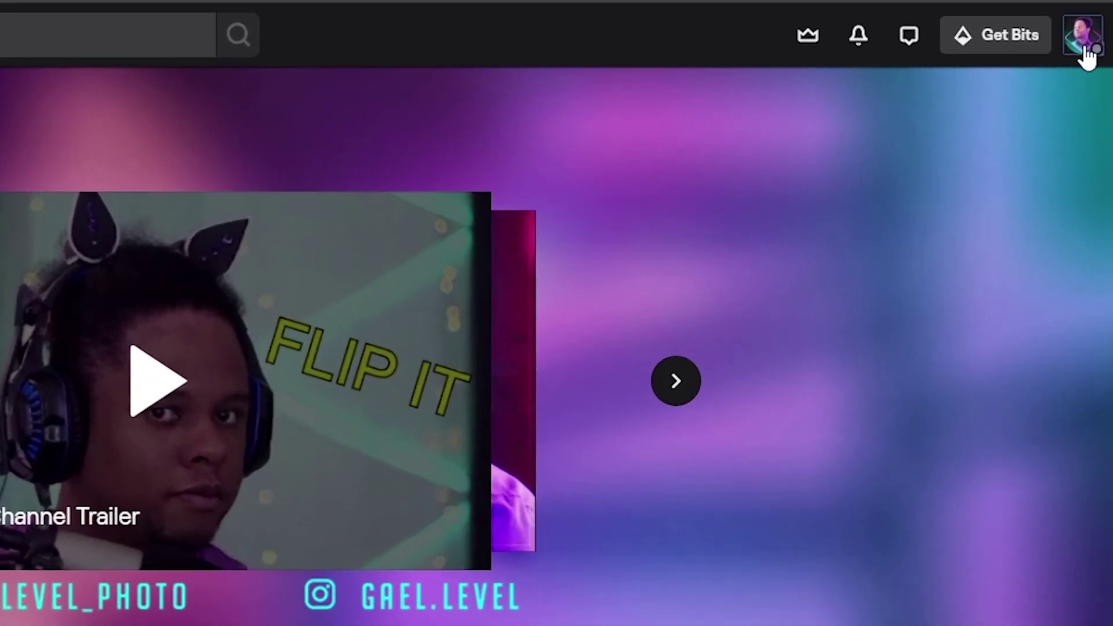
pyautogui.click(1087, 56)
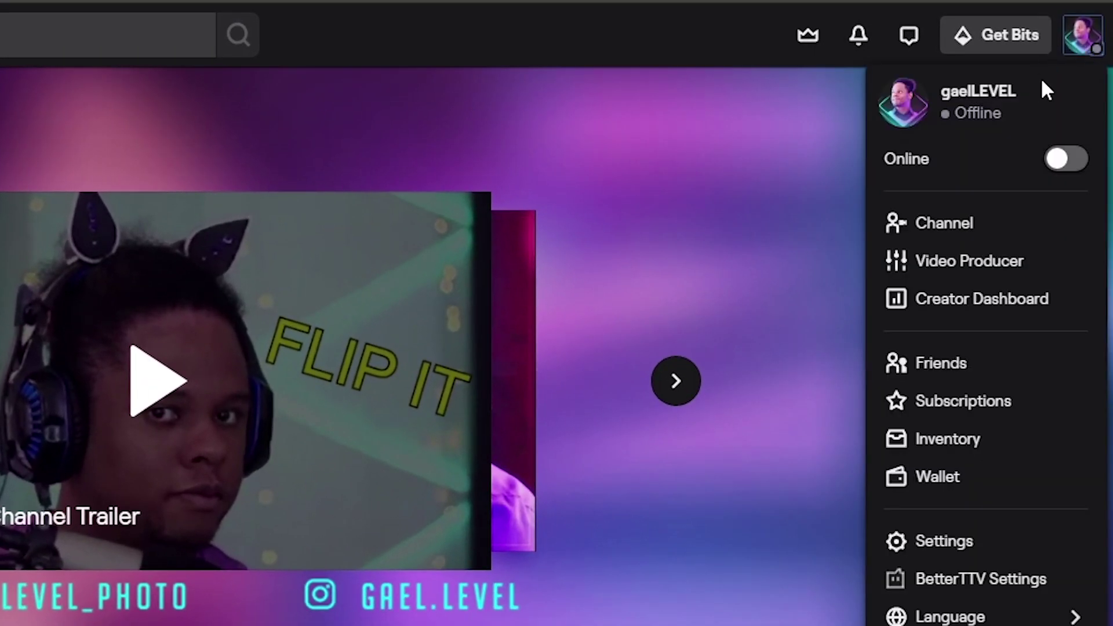
pyautogui.click(951, 293)
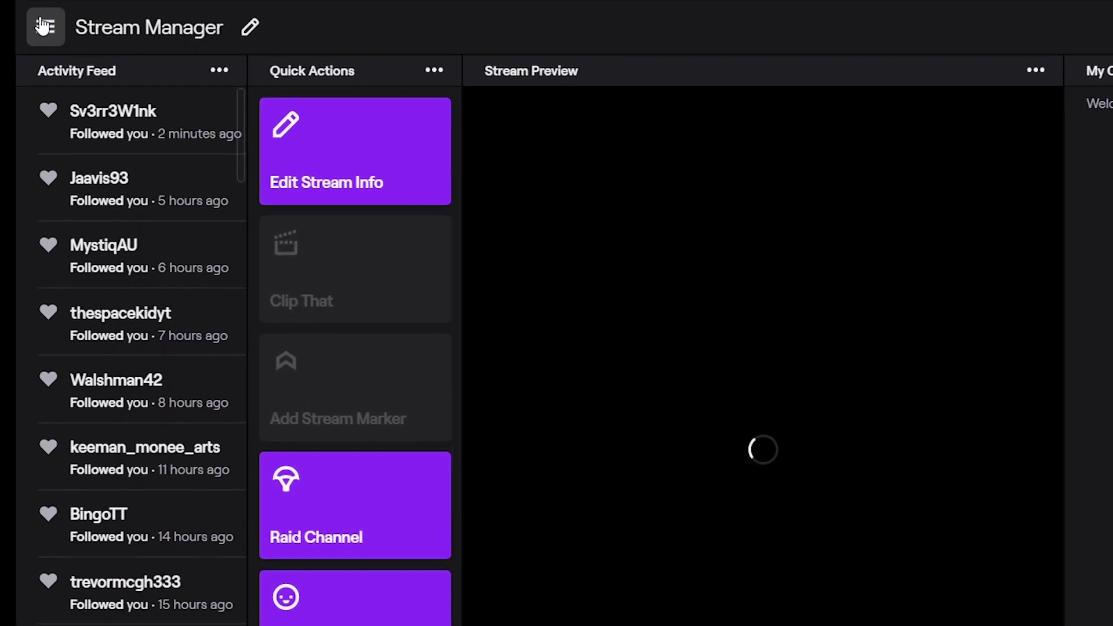
pyautogui.click(46, 24)
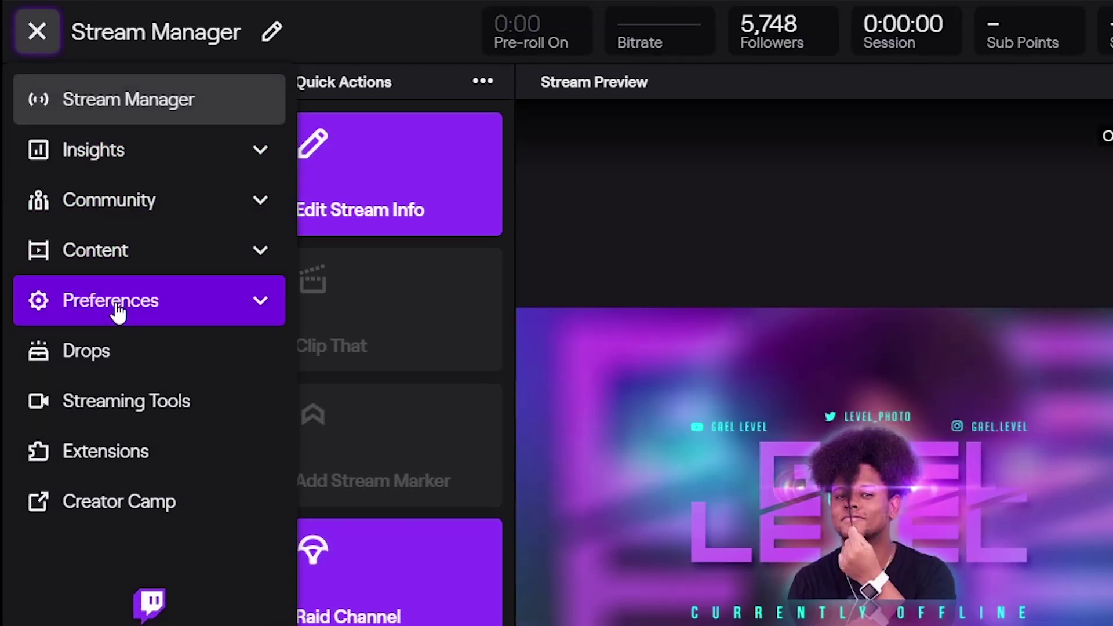
pyautogui.click(138, 301)
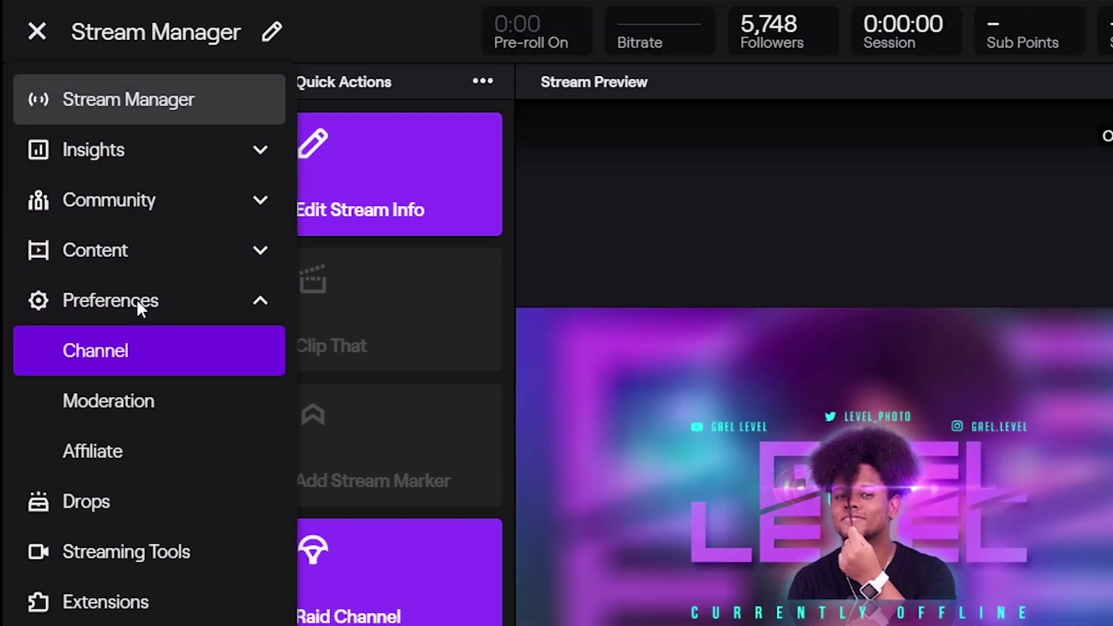
pyautogui.click(123, 374)
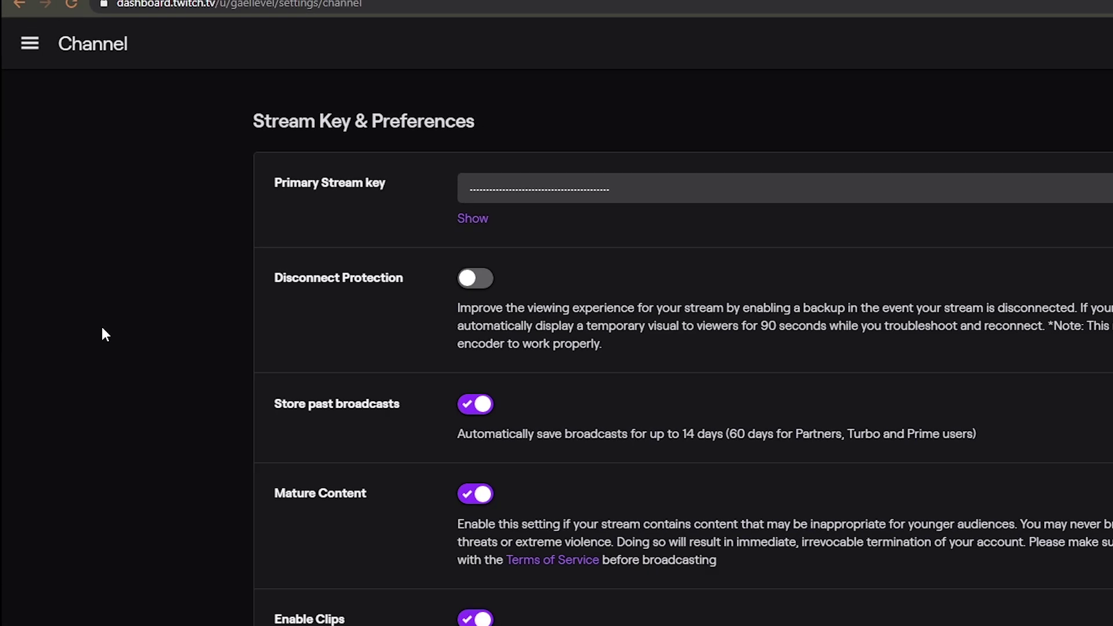
# Step: Scroll to Profile Accent Color and preview green, light pink, then magenta #BD0078 presets
pyautogui.scroll(-5, 92, 301)
pyautogui.scroll(-3, 79, 267)
pyautogui.scroll(-3, 78, 266)
pyautogui.scroll(-3, 79, 267)
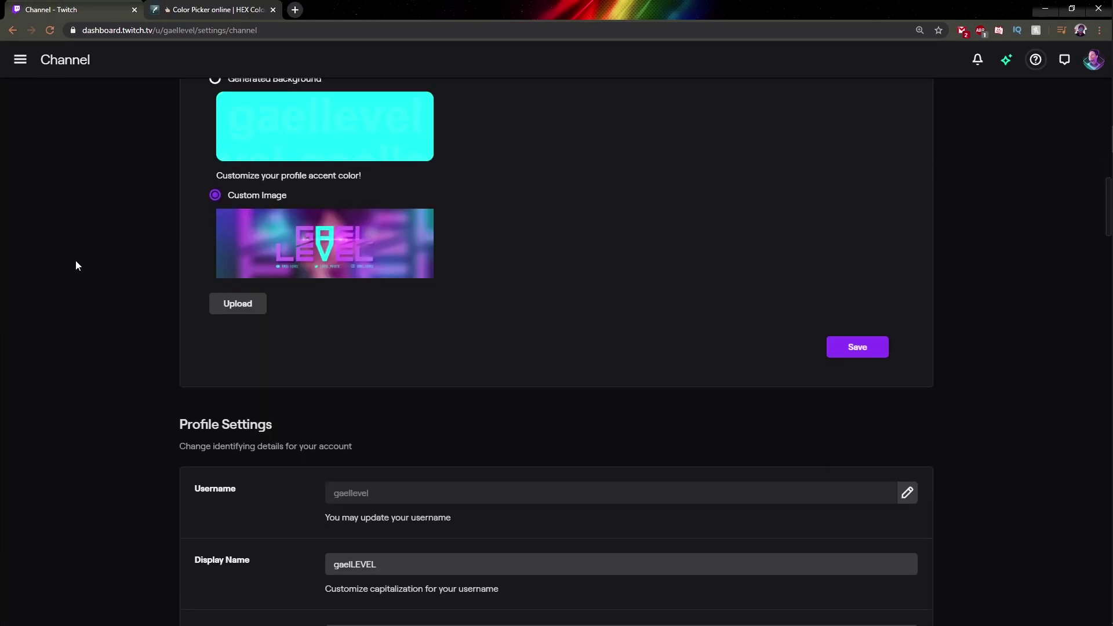
pyautogui.scroll(-2, 78, 266)
pyautogui.scroll(-5, 77, 266)
pyautogui.scroll(-3, 77, 266)
pyautogui.scroll(-2, 77, 266)
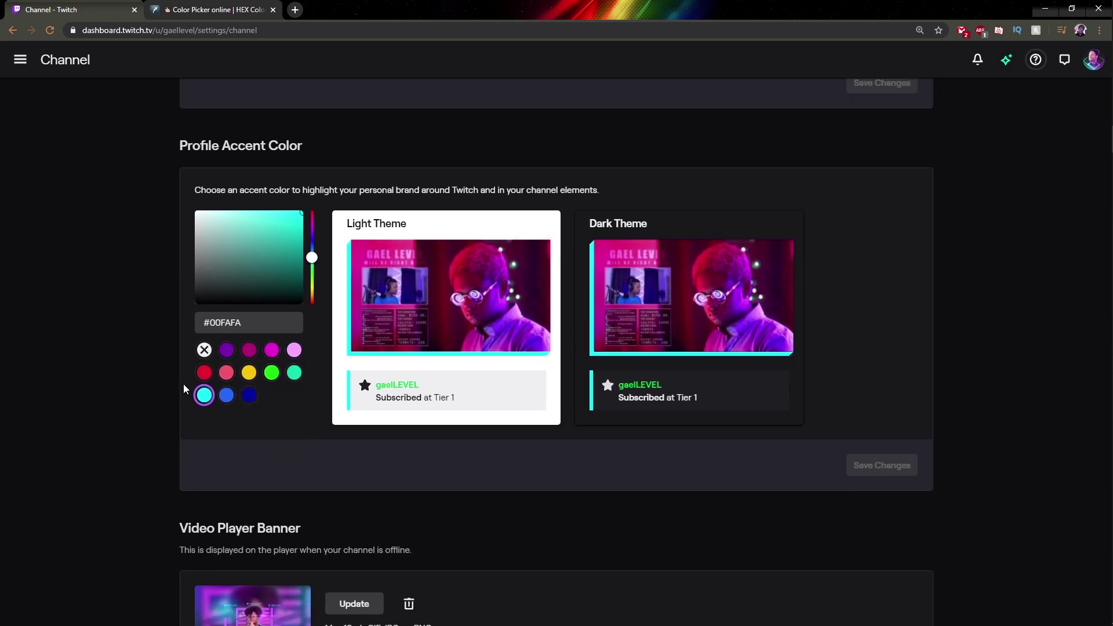
pyautogui.click(272, 373)
pyautogui.click(293, 350)
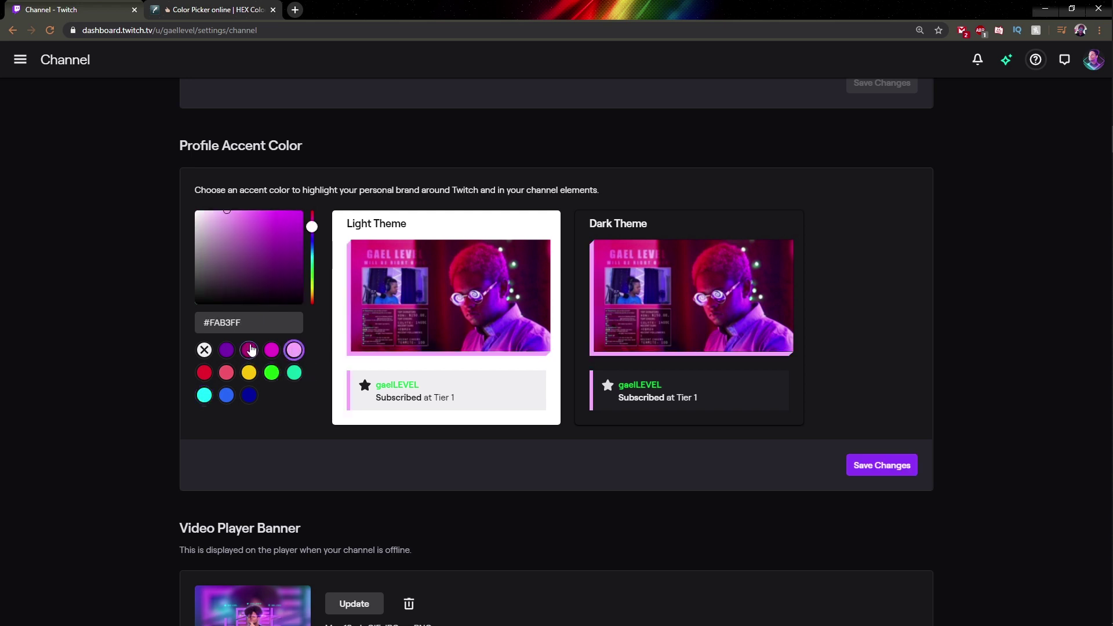
pyautogui.click(249, 350)
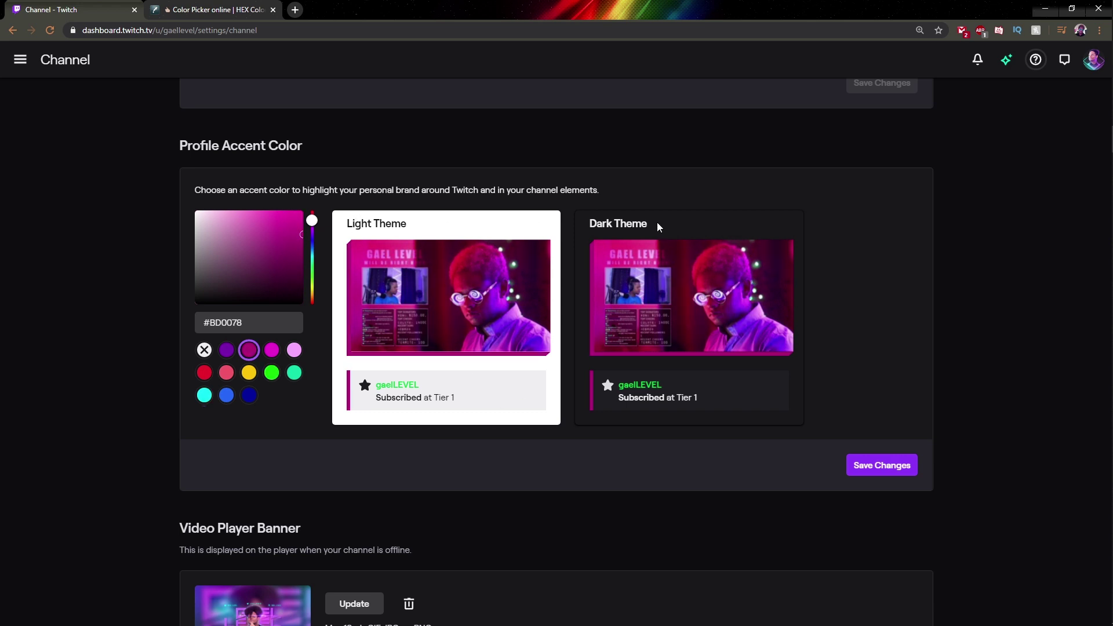
# Step: Pick a custom colour and drag in the gradient until it reads pink #DA3B83
pyautogui.click(204, 395)
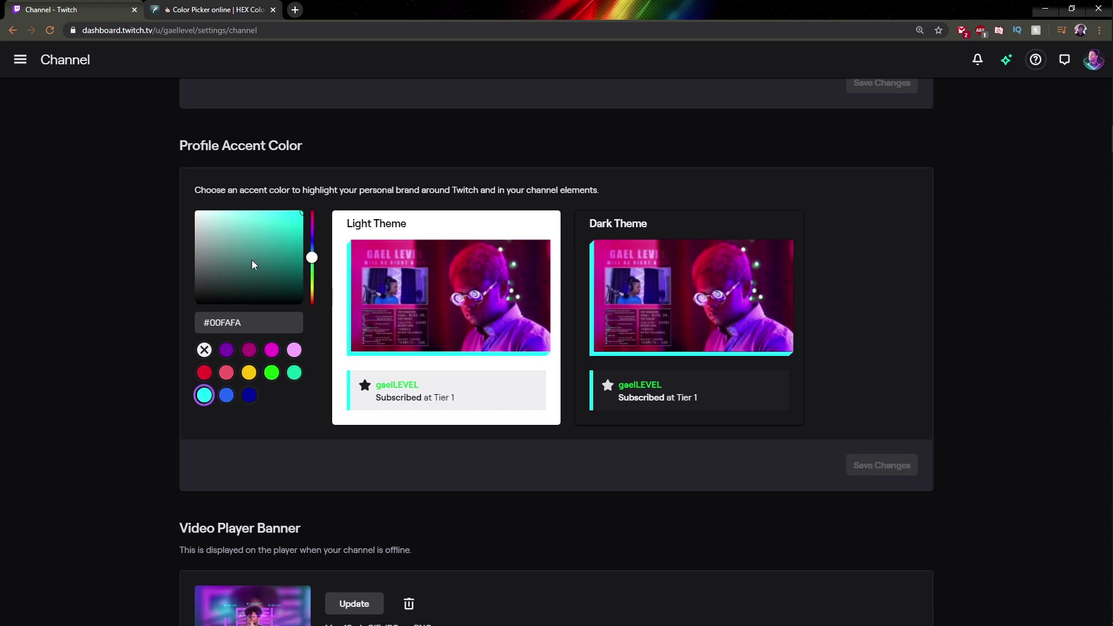
pyautogui.moveTo(252, 259)
pyautogui.mouseDown()
pyautogui.moveTo(274, 224)
pyautogui.moveTo(311, 256)
pyautogui.moveTo(312, 218)
pyautogui.mouseUp()
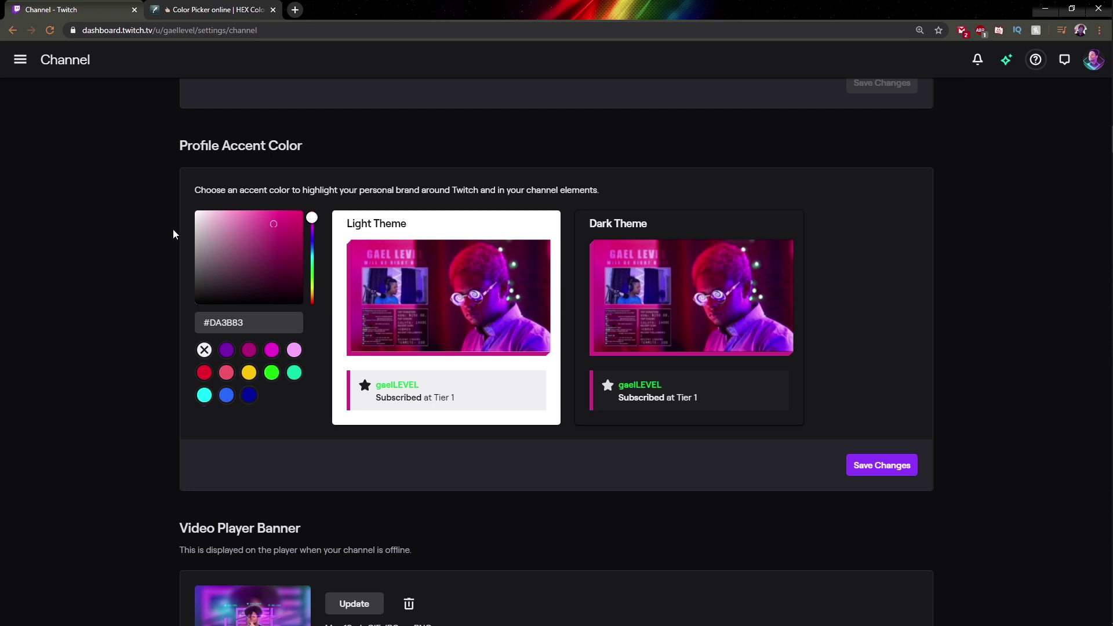
# Step: Upload Offline.png from the PNG overlay folder into imagecolorpicker.com
pyautogui.click(223, 9)
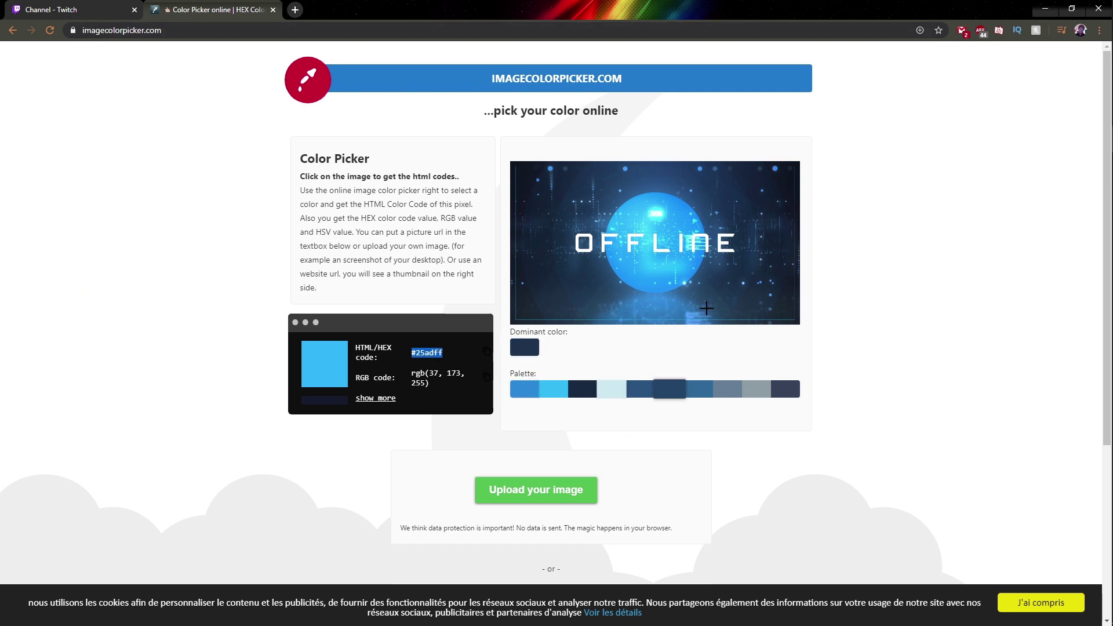
pyautogui.click(536, 491)
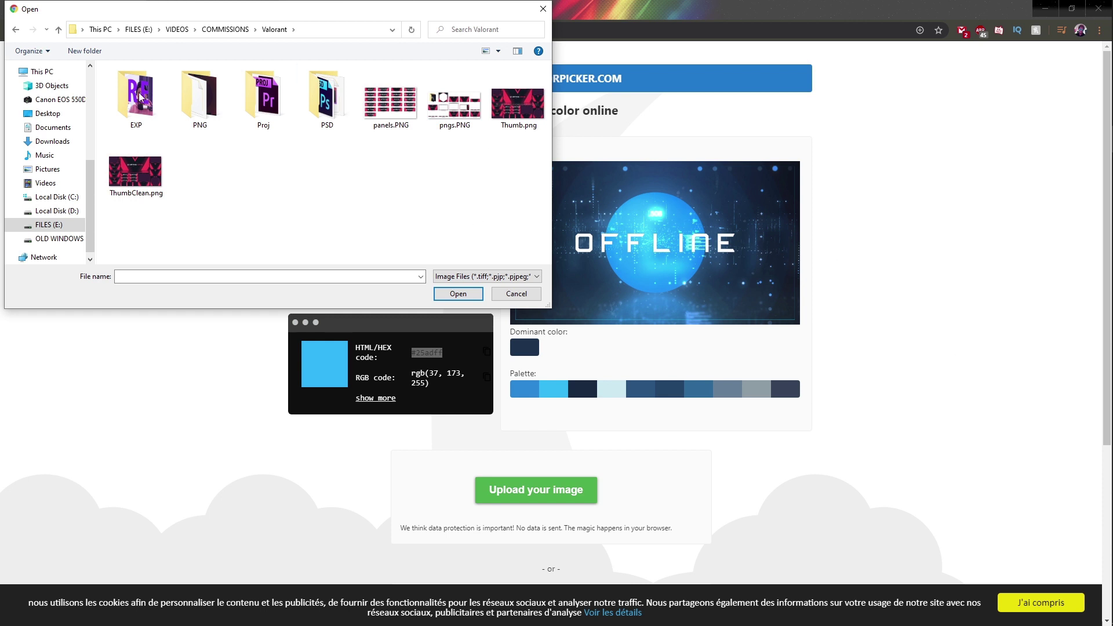
pyautogui.doubleClick(199, 95)
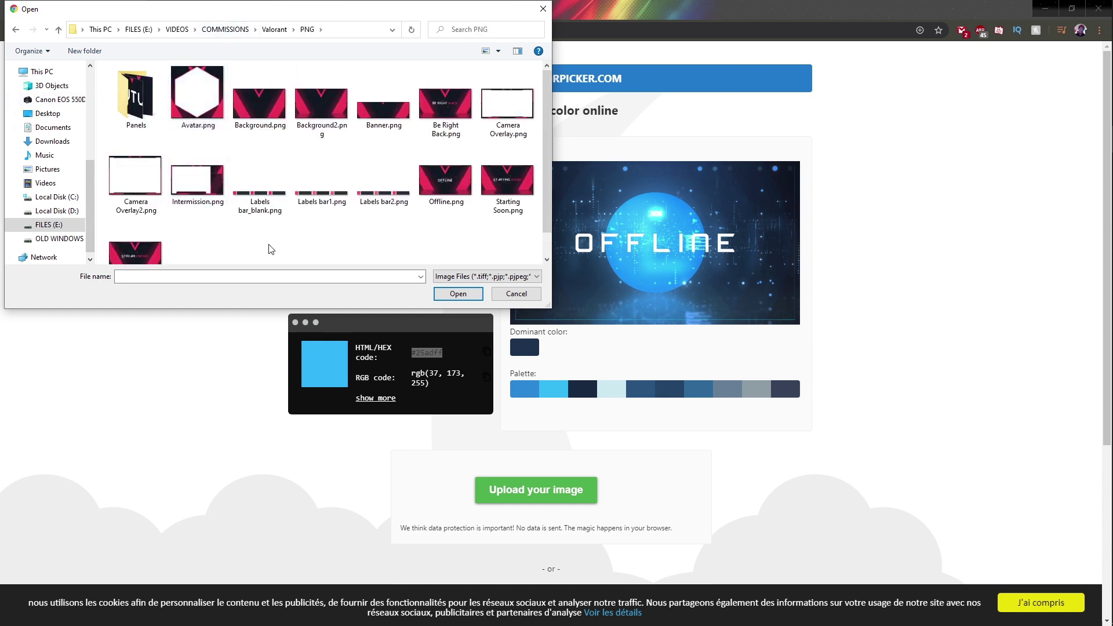
pyautogui.doubleClick(449, 190)
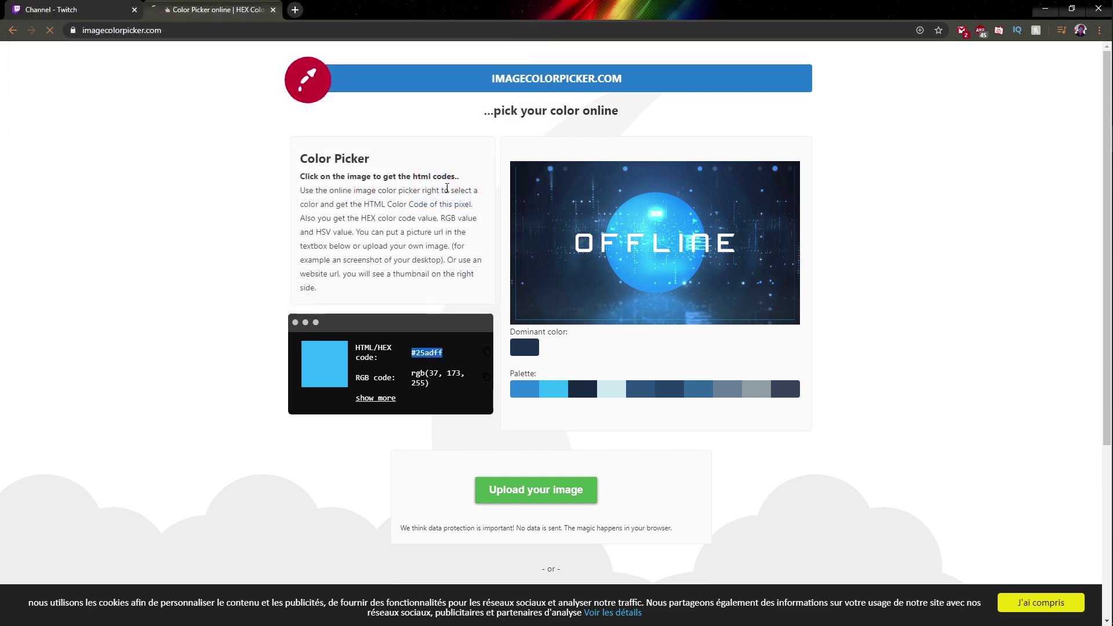
pyautogui.scroll(-2, 232, 243)
pyautogui.scroll(2, 219, 342)
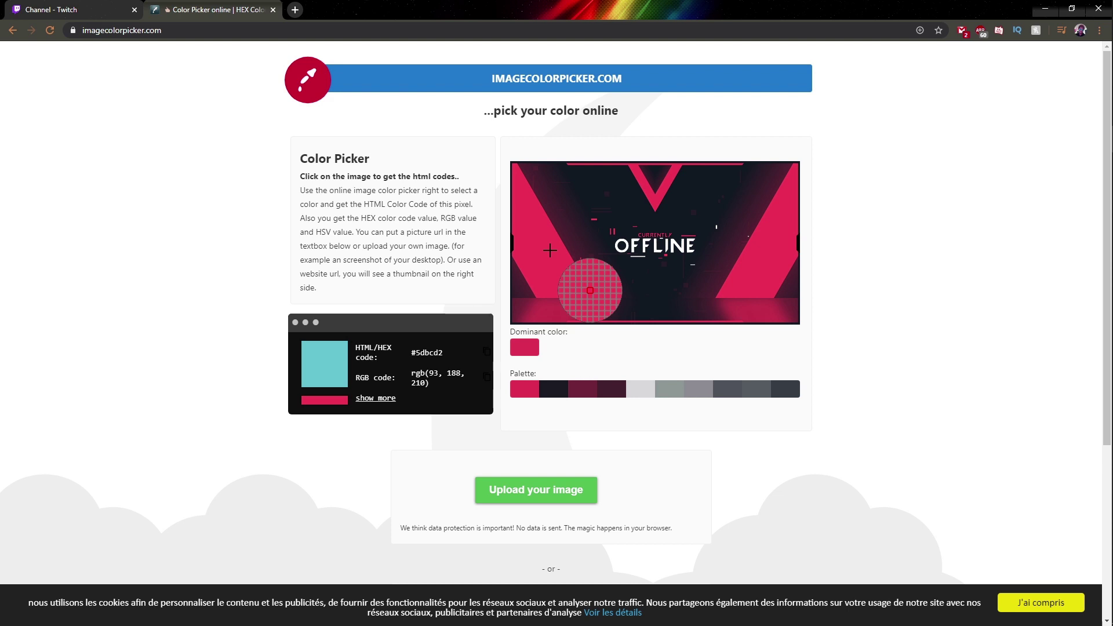
# Step: Sample the overlay's red and copy its #ff4654 hex code
pyautogui.click(550, 250)
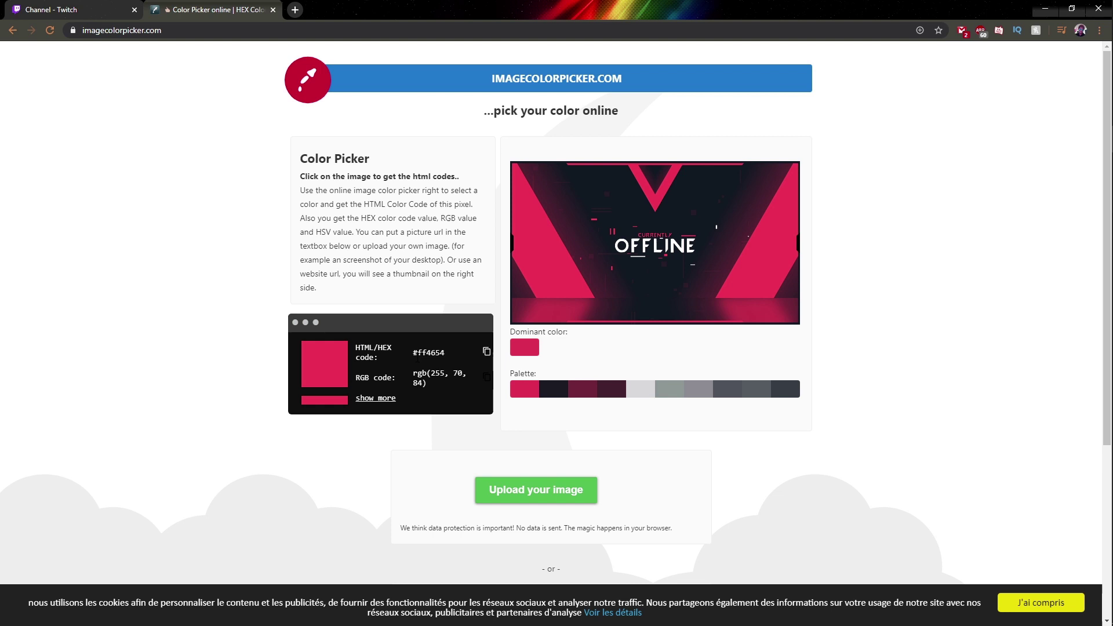
pyautogui.moveTo(422, 352); pyautogui.dragTo(447, 358)
pyautogui.rightClick(449, 357)
pyautogui.click(457, 360)
pyautogui.click(64, 10)
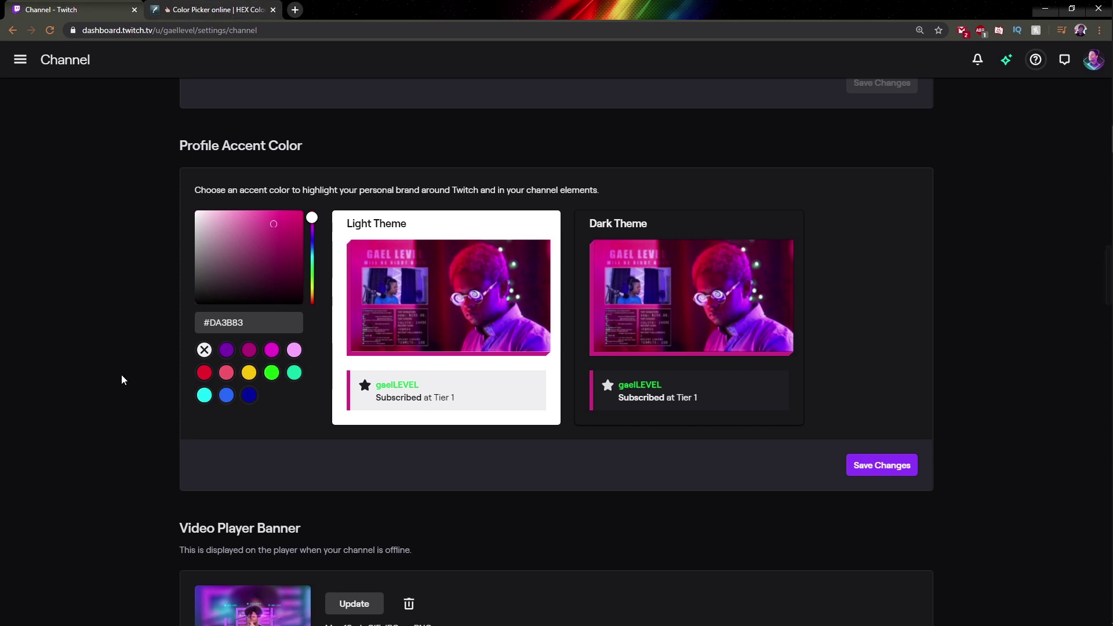
pyautogui.click(197, 324)
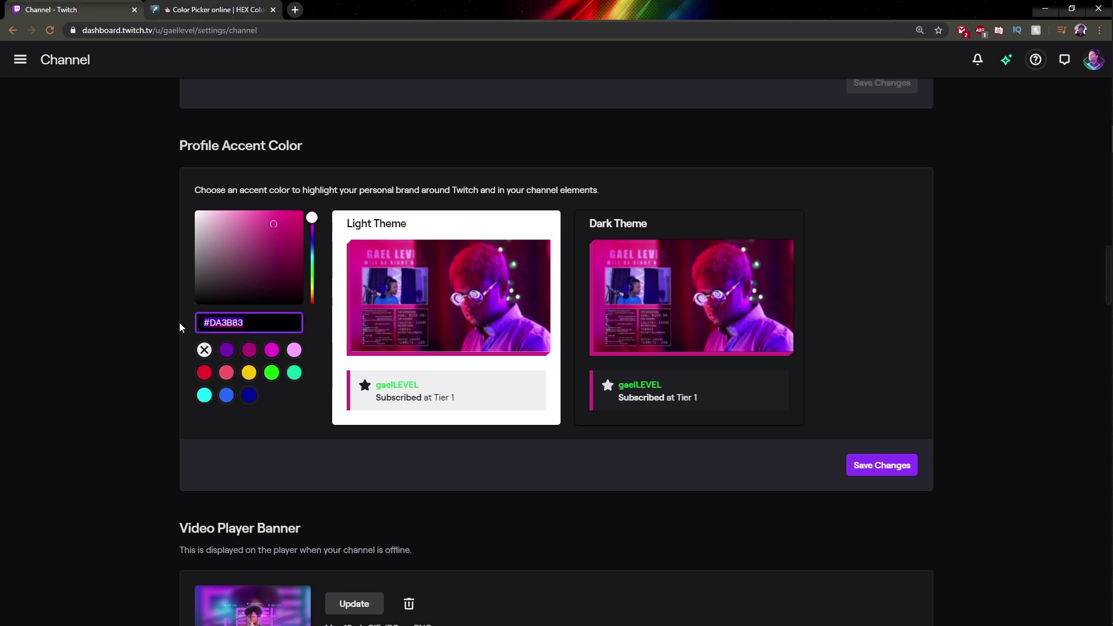
pyautogui.rightClick(219, 323)
pyautogui.click(255, 409)
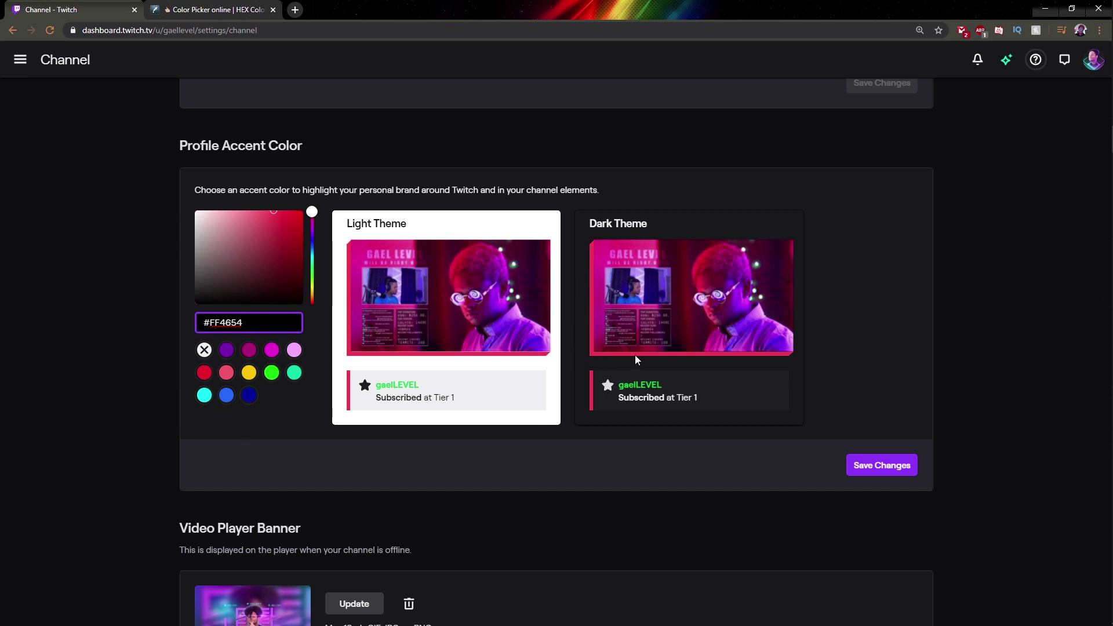
# Step: Verify the hex against the colour picker page and save the accent colour
pyautogui.click(187, 11)
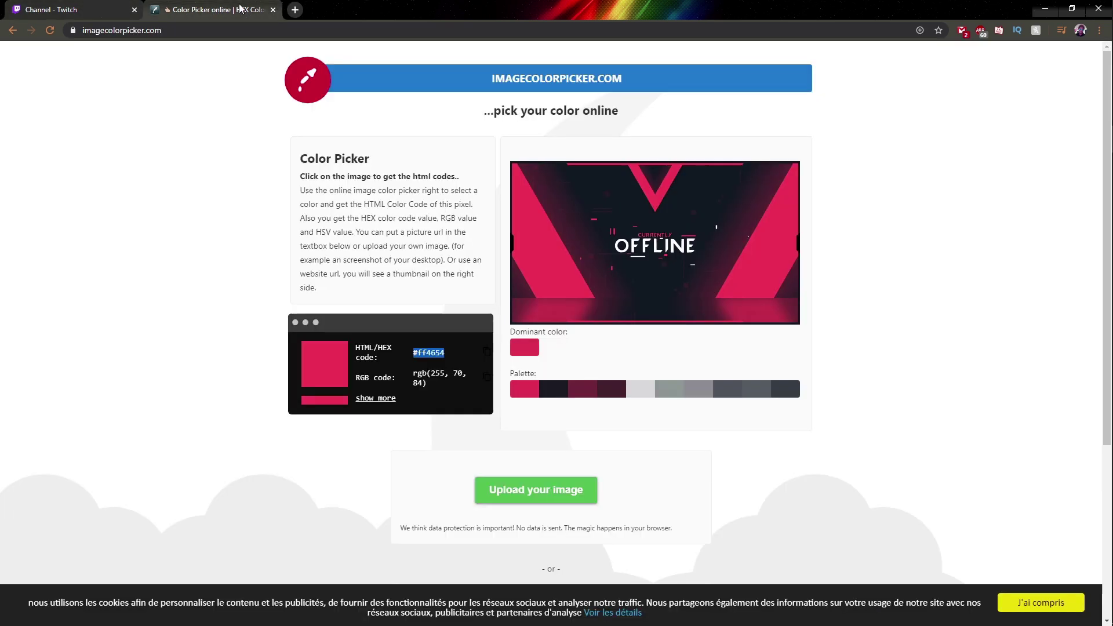
pyautogui.click(37, 5)
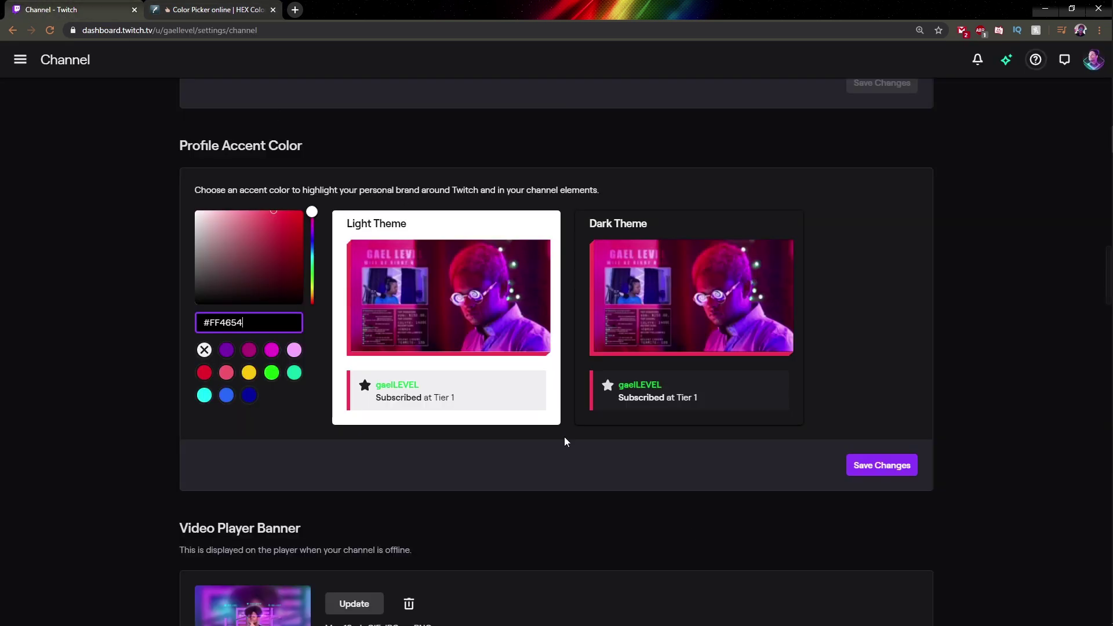
pyautogui.click(888, 471)
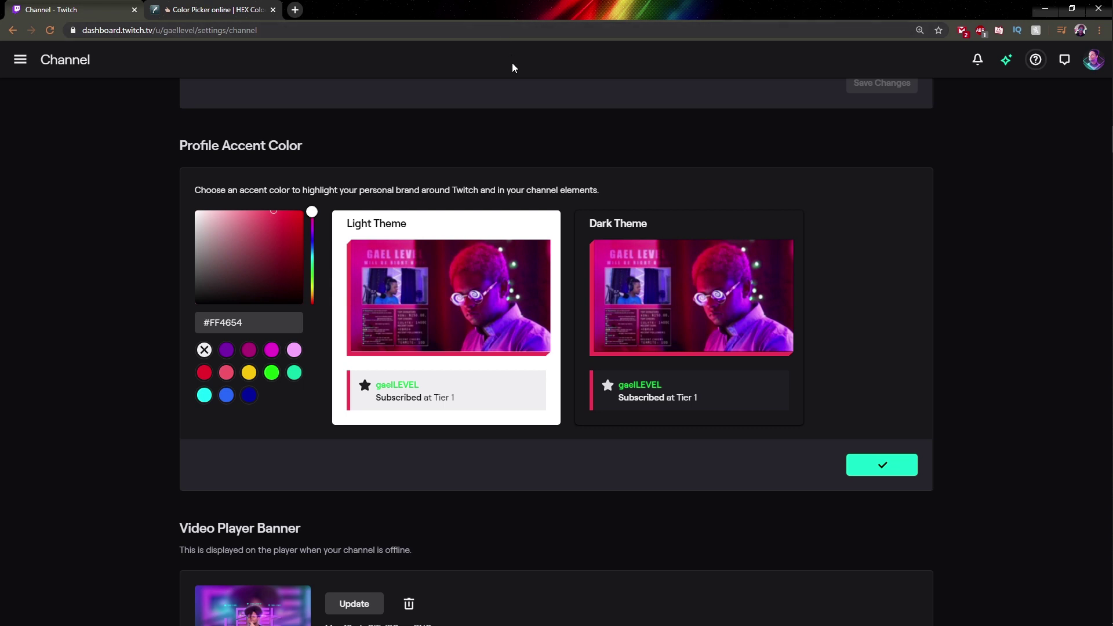
# Step: View the gaelLEVEL channel from the account menu, then switch to the colour picker tab
pyautogui.click(1096, 63)
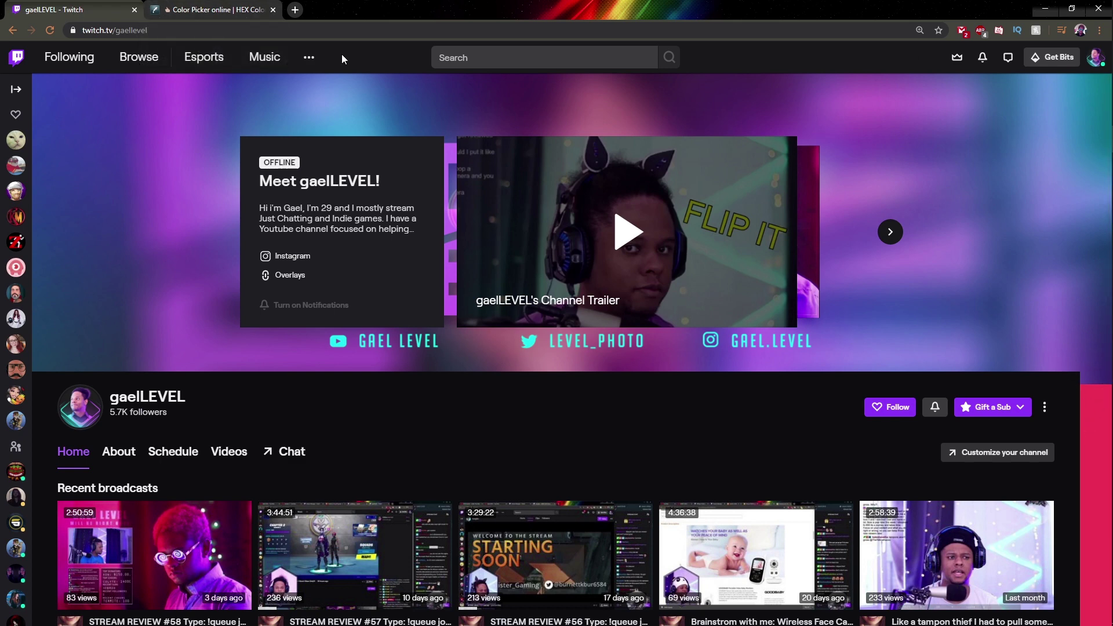
pyautogui.click(211, 6)
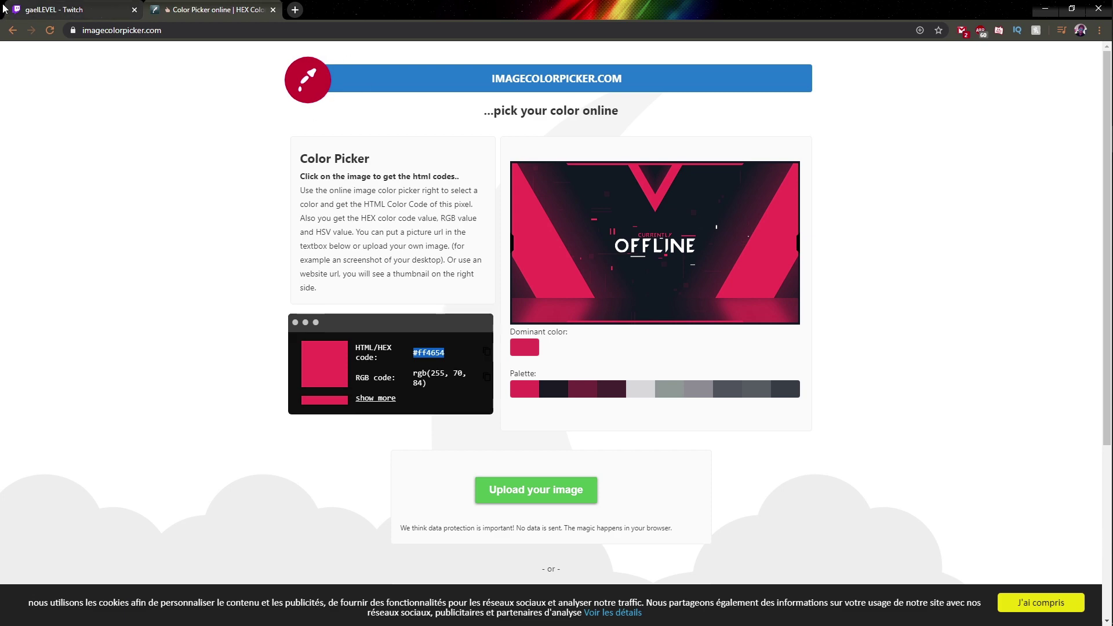
# Step: Browse the Google 'online color picker' results, then return to the gaelLEVEL Twitch tab
pyautogui.click(13, 30)
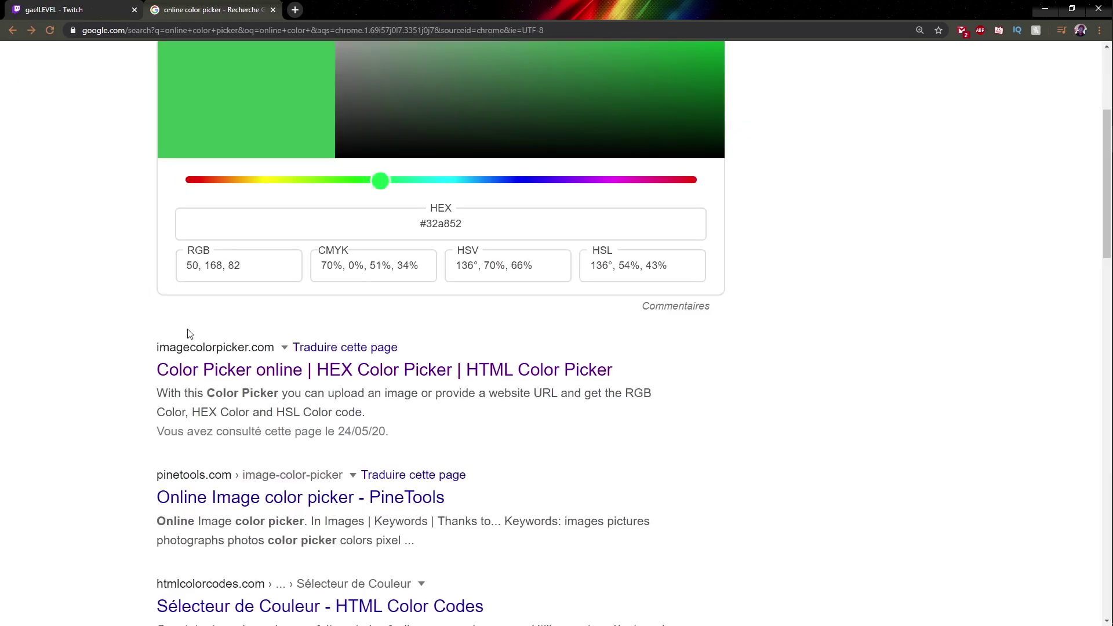
pyautogui.scroll(-8, 107, 330)
pyautogui.scroll(10, 107, 323)
pyautogui.scroll(2, 142, 241)
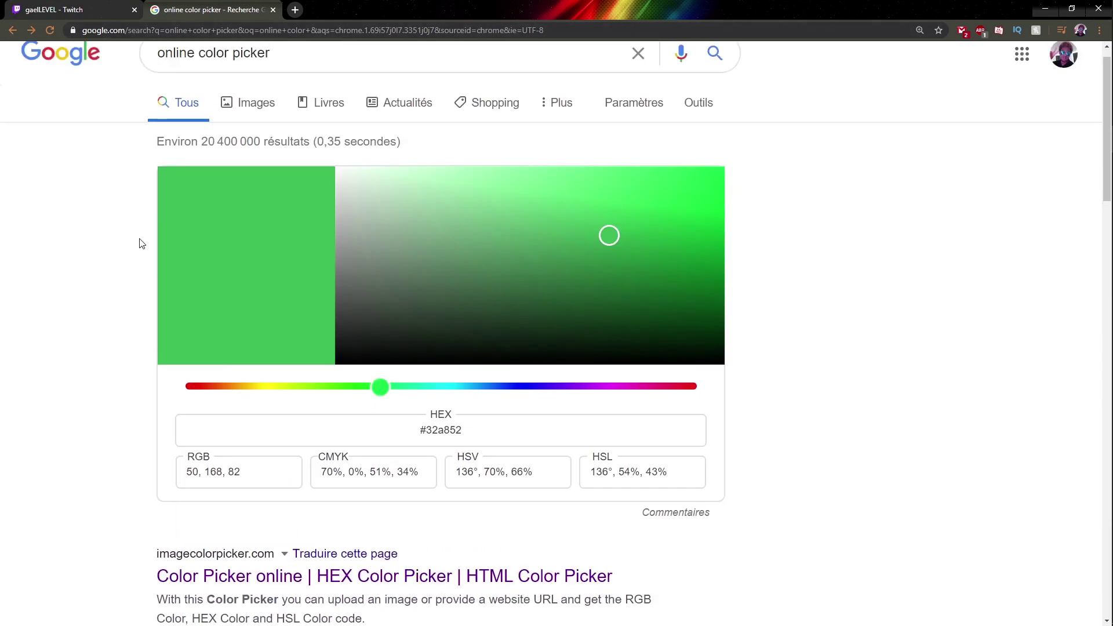
pyautogui.scroll(-8, 172, 112)
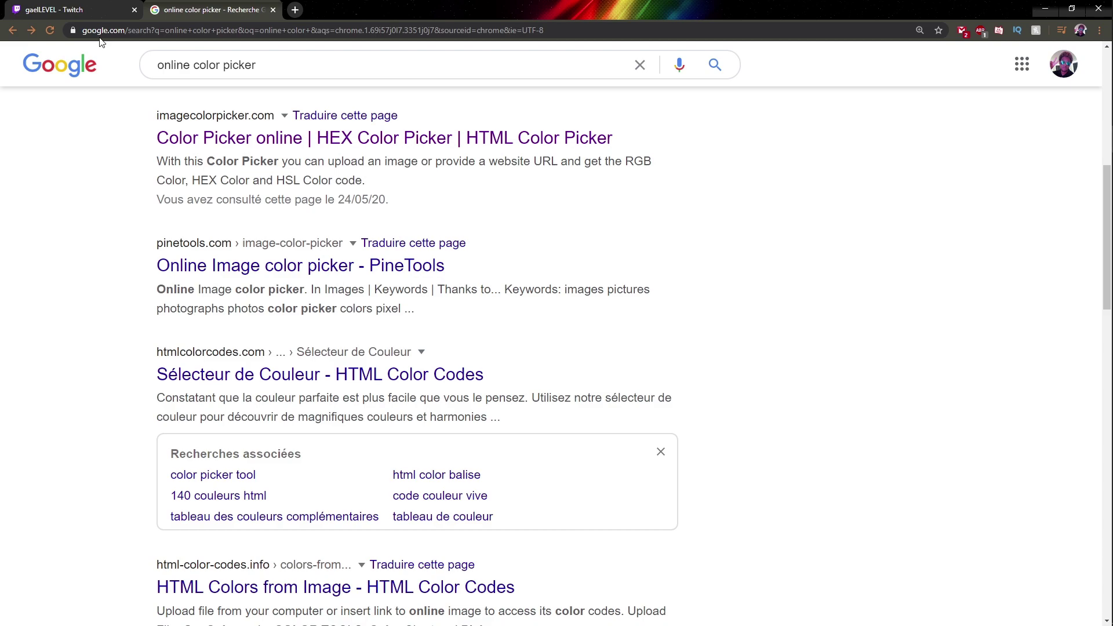
pyautogui.click(81, 8)
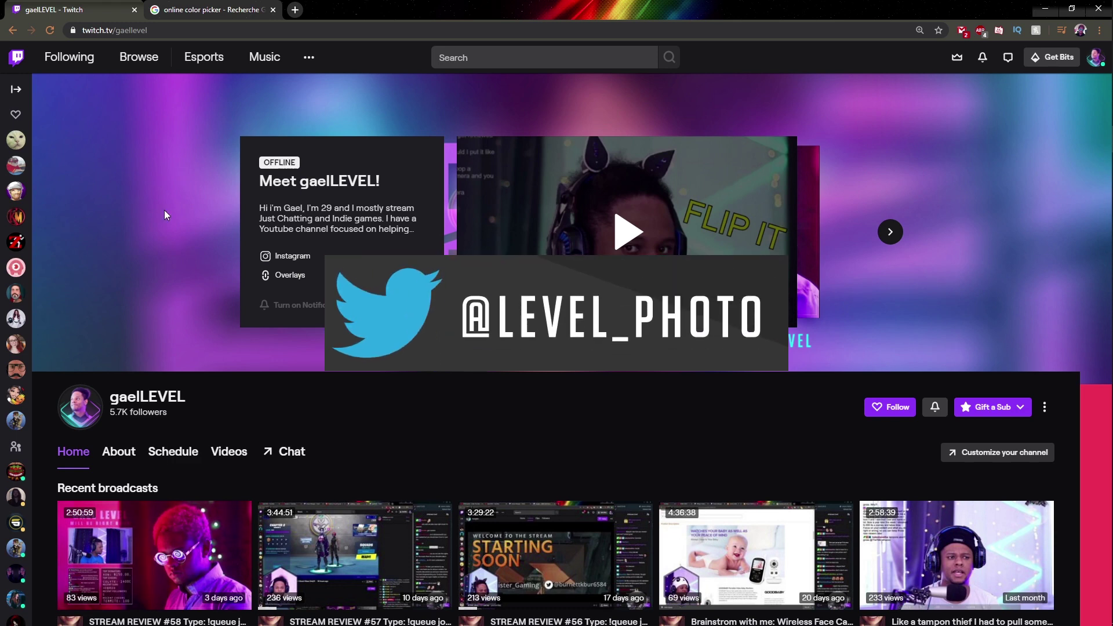
# Step: Scroll the gaelLEVEL channel page, then scroll Gael LEVEL's Gumroad store to its overlay products
pyautogui.scroll(-3, 449, 464)
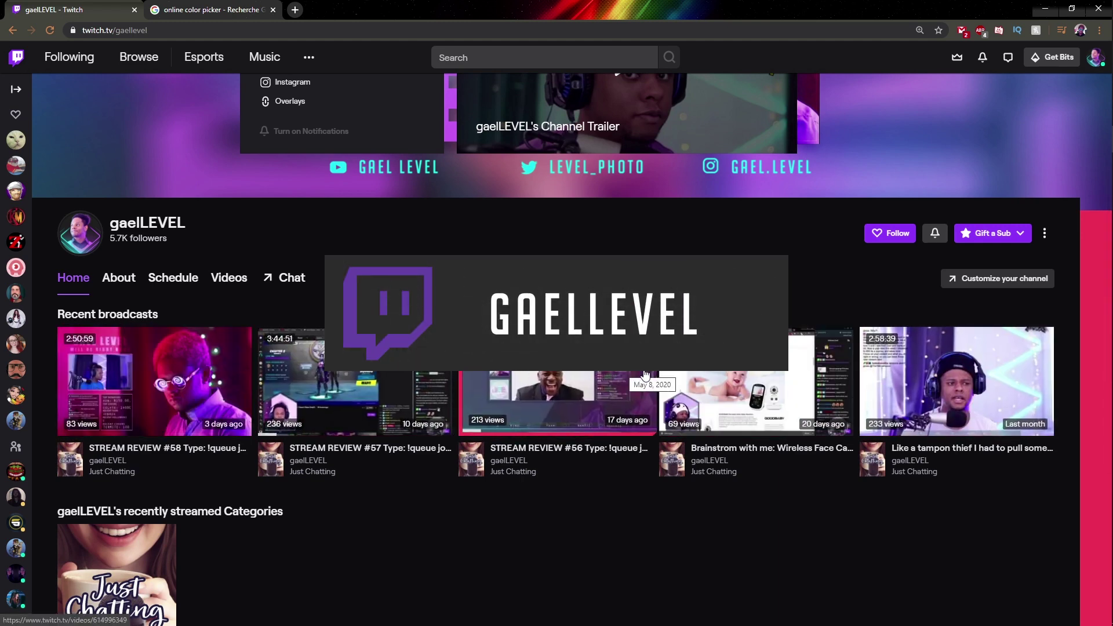
pyautogui.moveTo(757, 382)
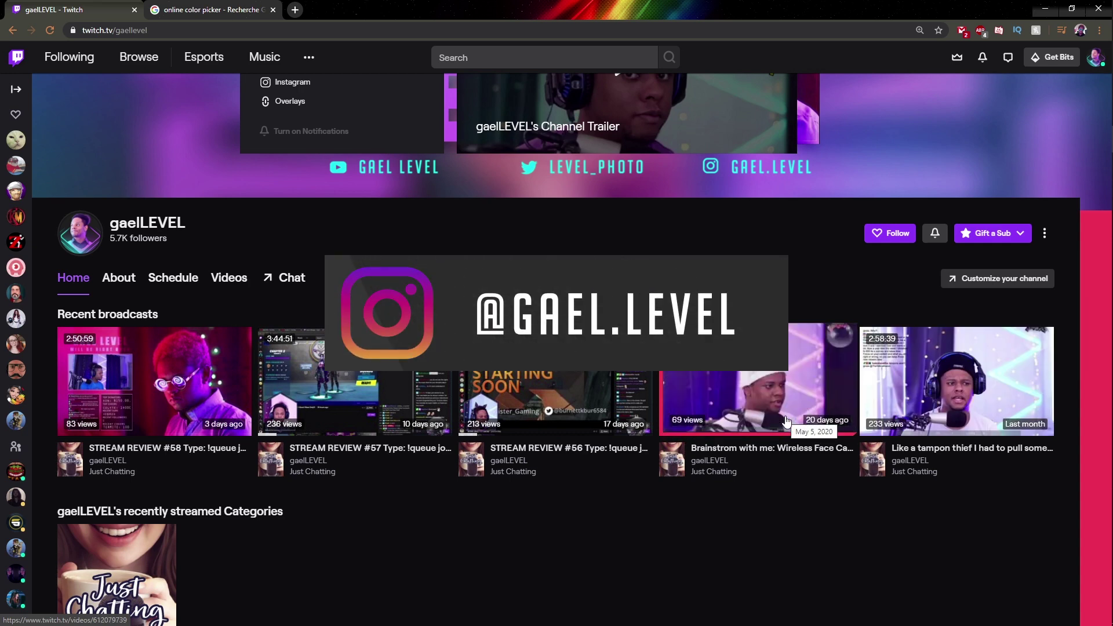
pyautogui.scroll(3, 422, 477)
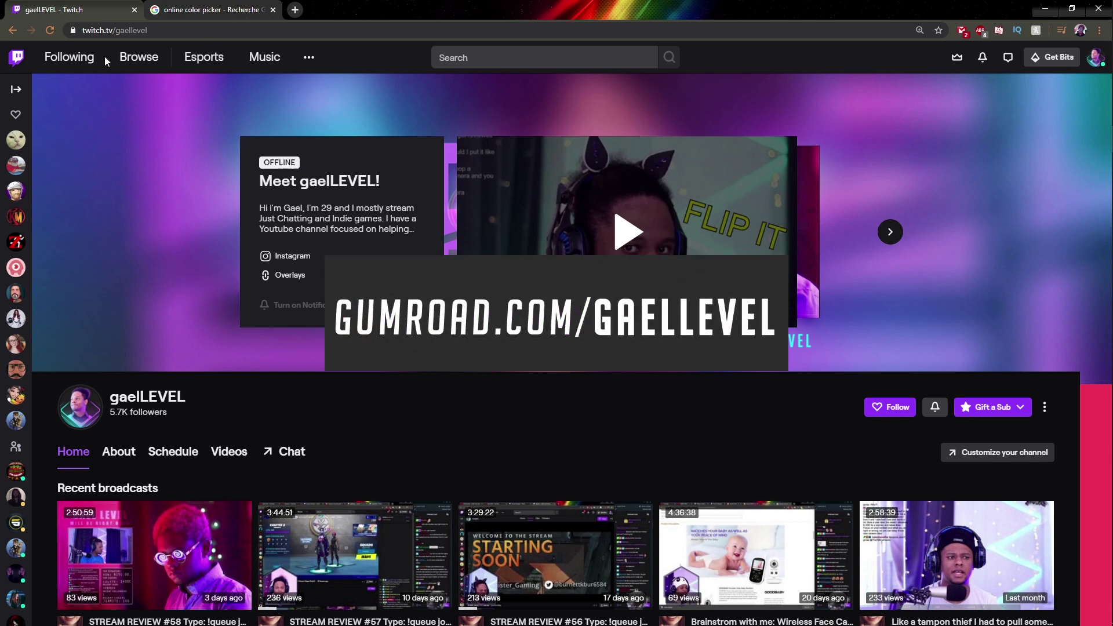
pyautogui.scroll(-3, 858, 220)
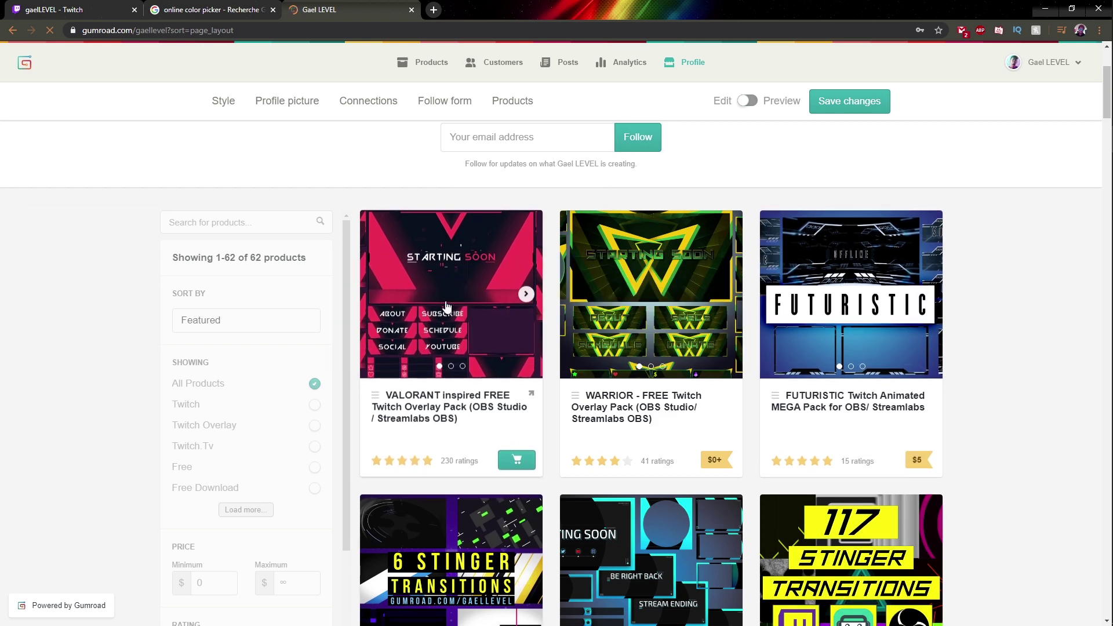
pyautogui.click(447, 307)
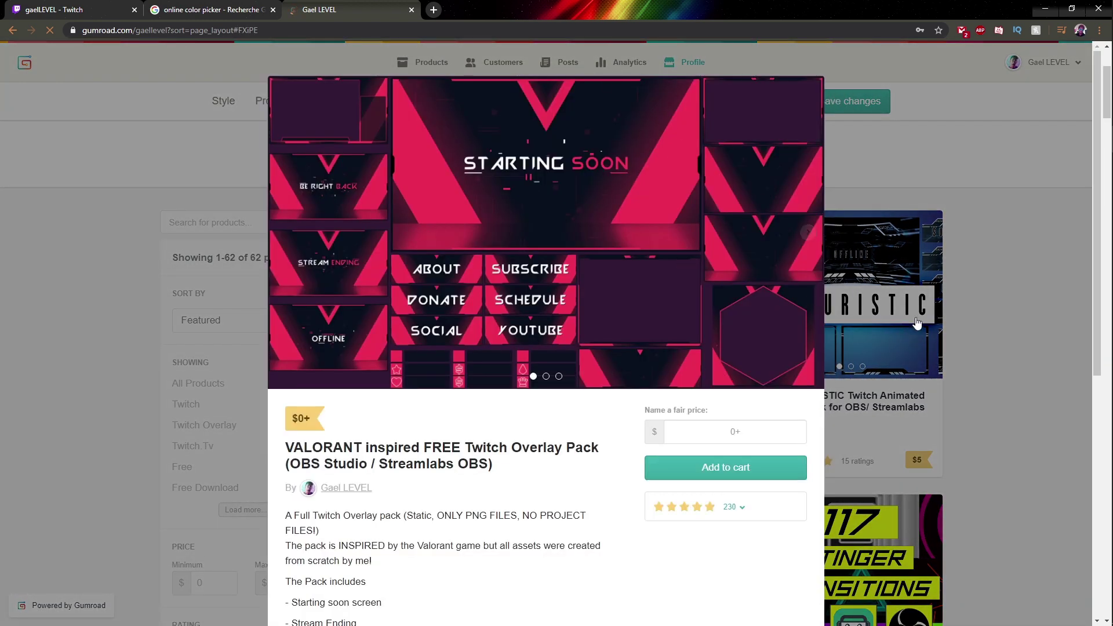
pyautogui.click(98, 275)
pyautogui.scroll(-2, 783, 262)
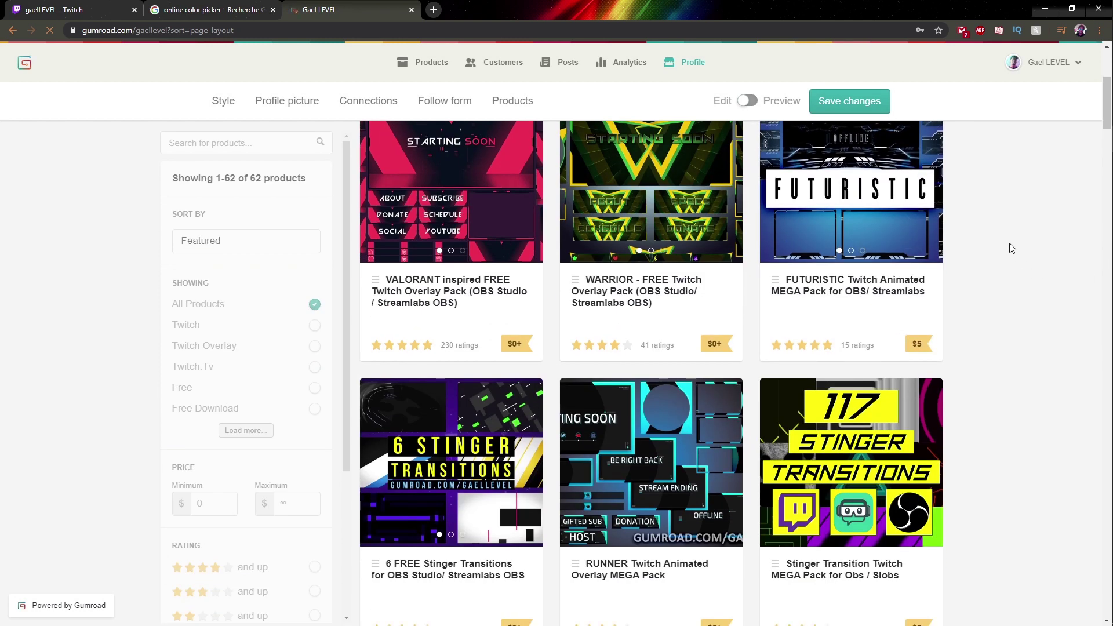
pyautogui.scroll(-10, 548, 255)
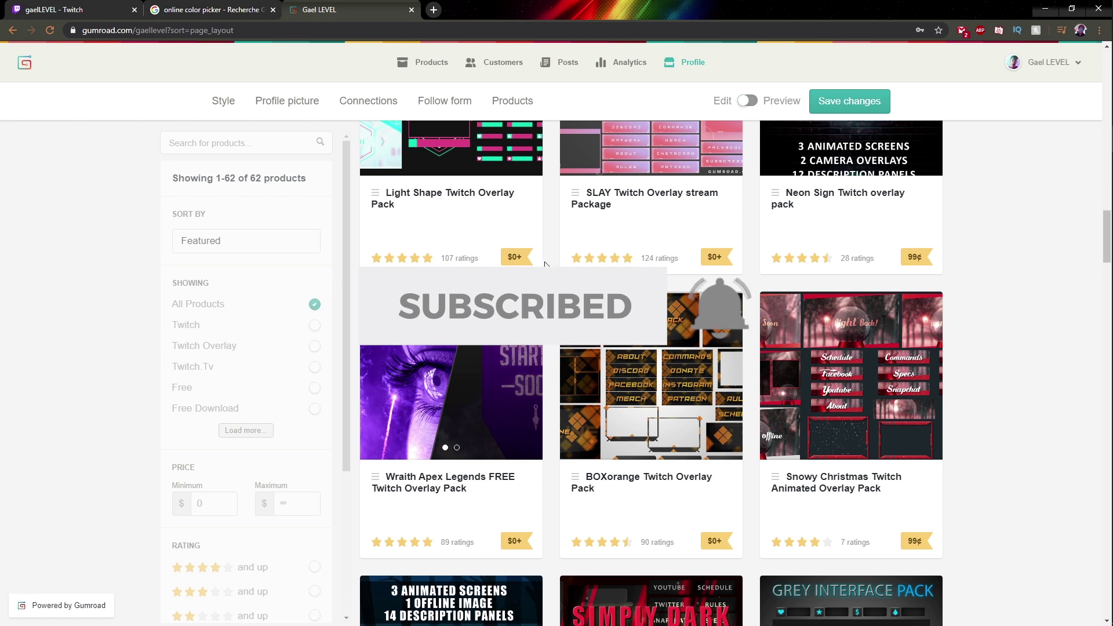
pyautogui.scroll(-2, 563, 278)
pyautogui.scroll(-4, 562, 302)
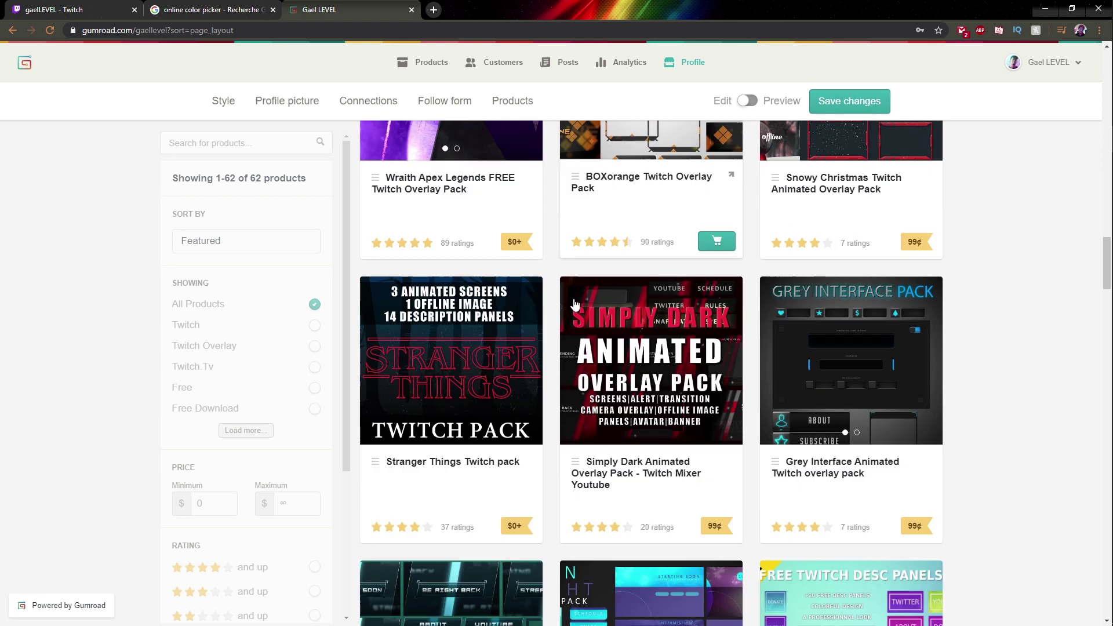
pyautogui.scroll(-1, 561, 311)
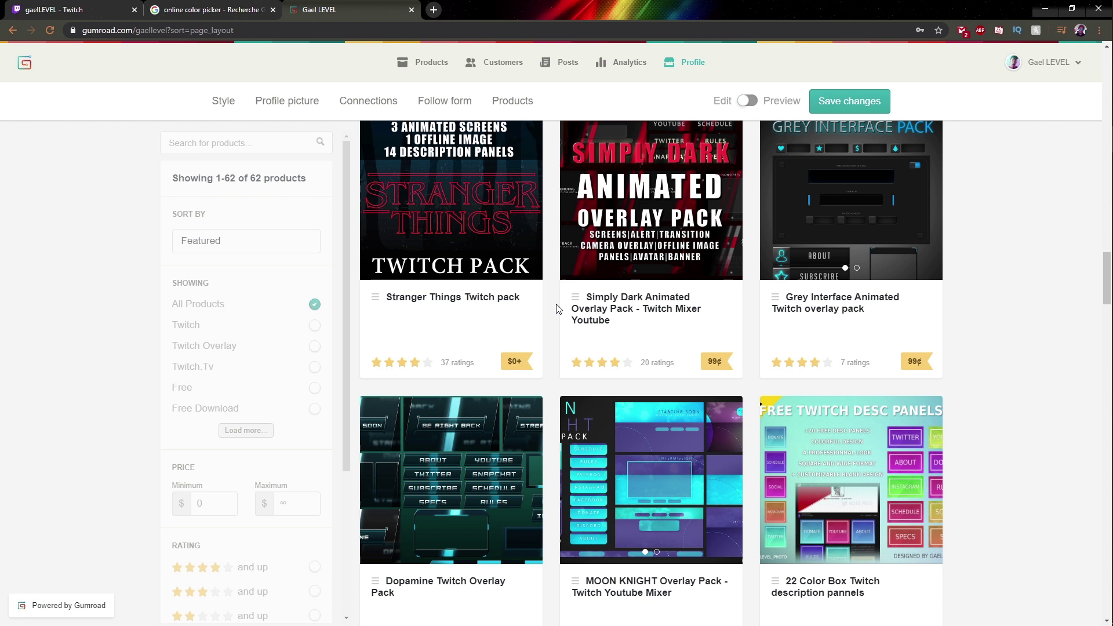
pyautogui.scroll(-1, 559, 307)
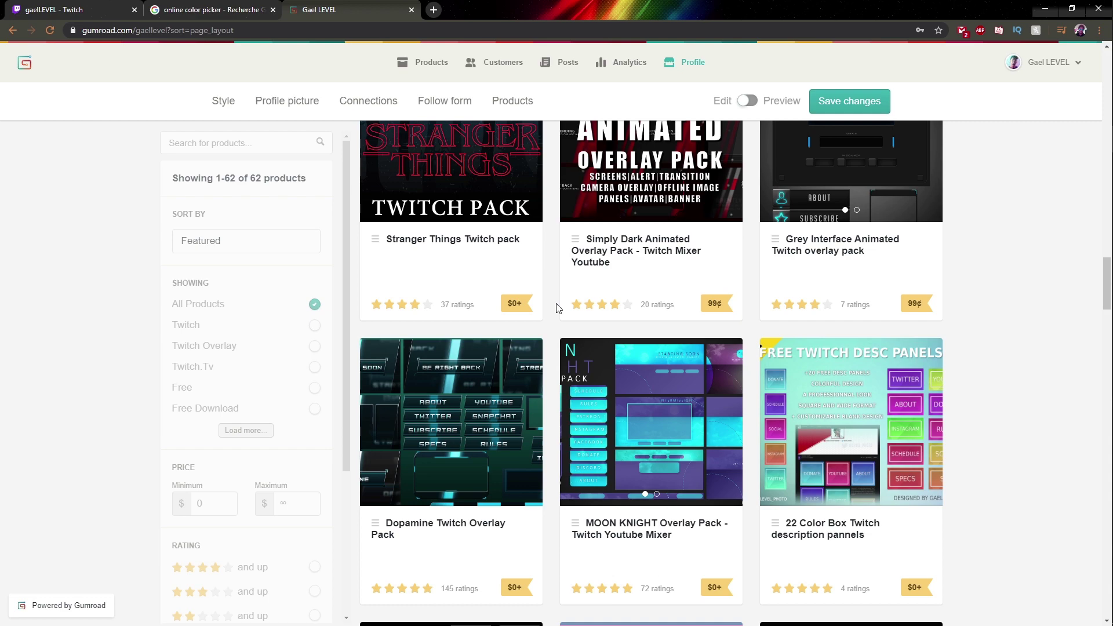
pyautogui.scroll(-8, 556, 308)
pyautogui.scroll(-3, 555, 307)
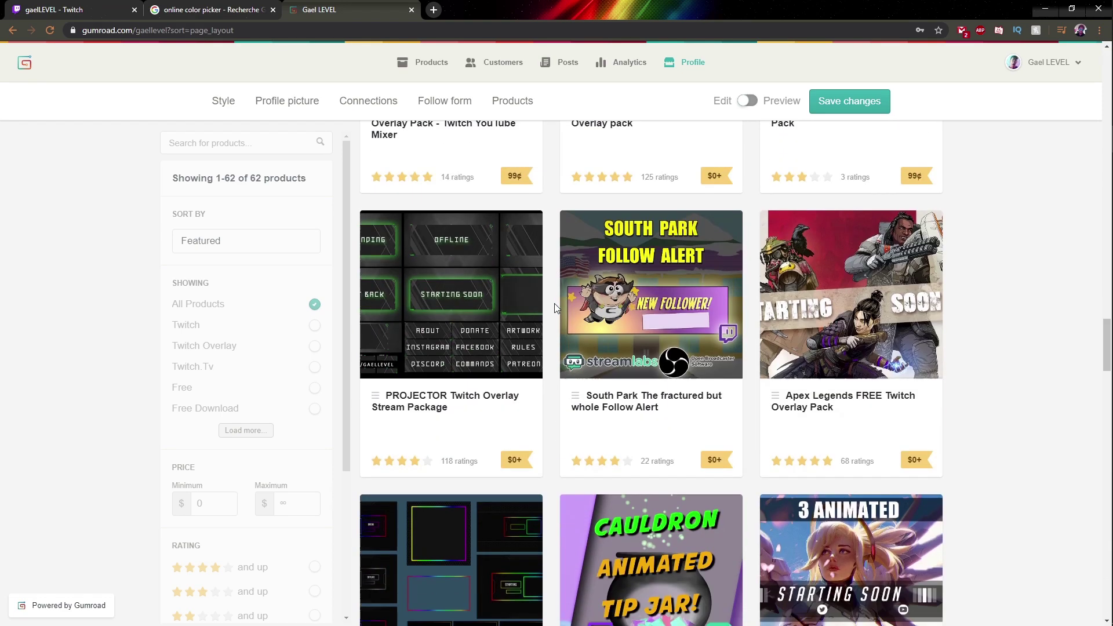